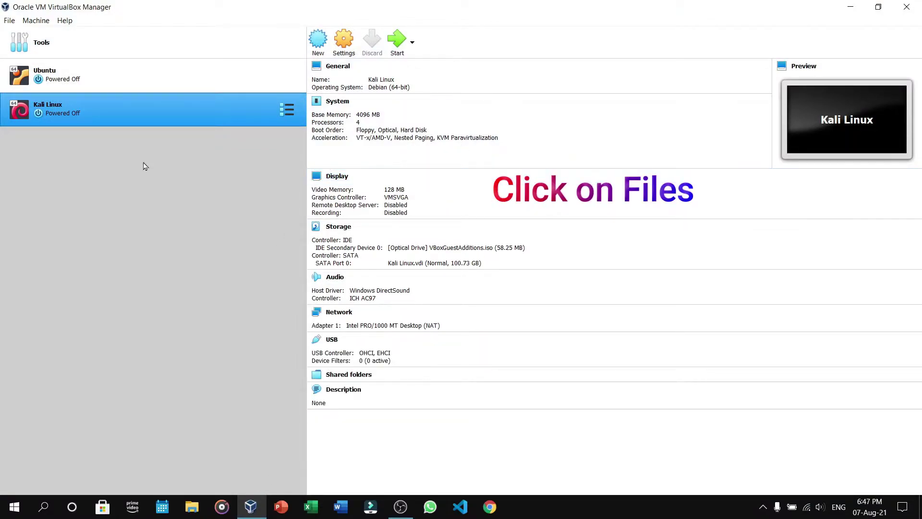
# Check VirtualBox for updates and download the Windows installer for version 6.1.26 from the offered link.
pyautogui.click(10, 20)
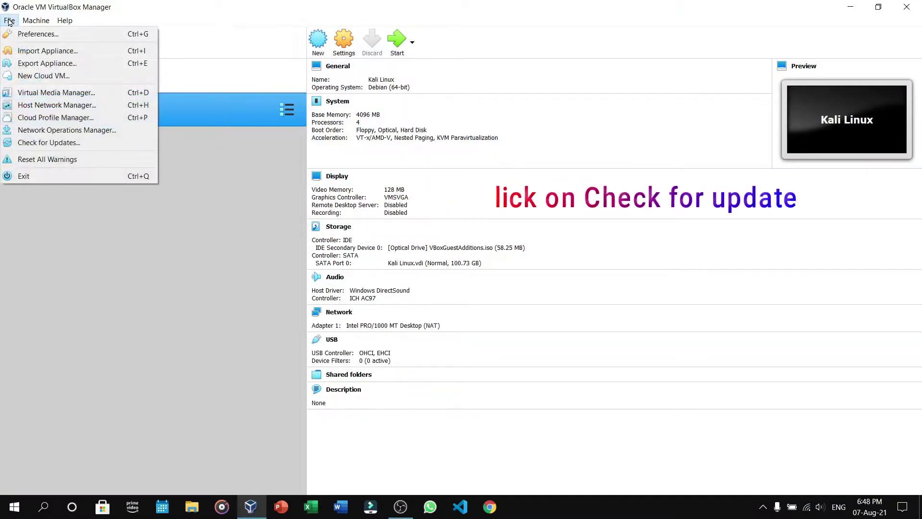
pyautogui.click(57, 147)
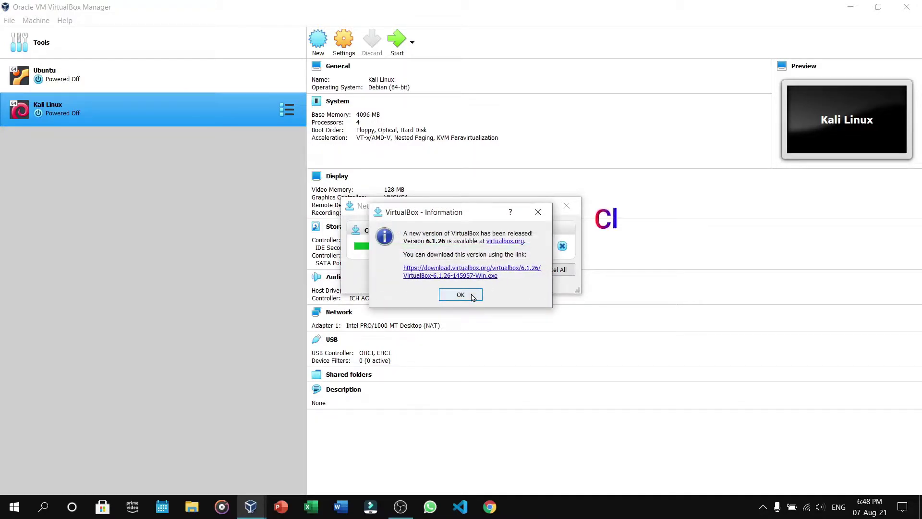
pyautogui.click(451, 275)
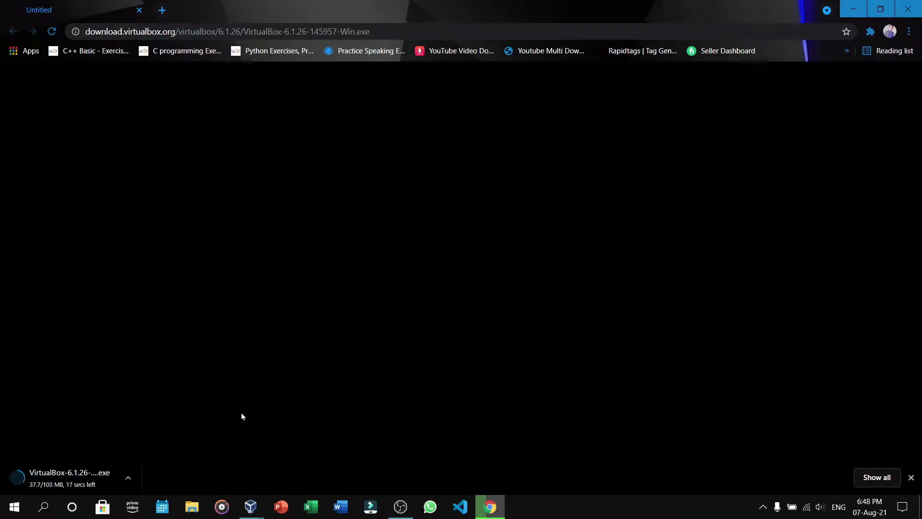
# Open the browser's download history and remove the deleted VirtualBox entry and the SteamSetup.exe entry from the list.
pyautogui.click(909, 31)
pyautogui.click(814, 112)
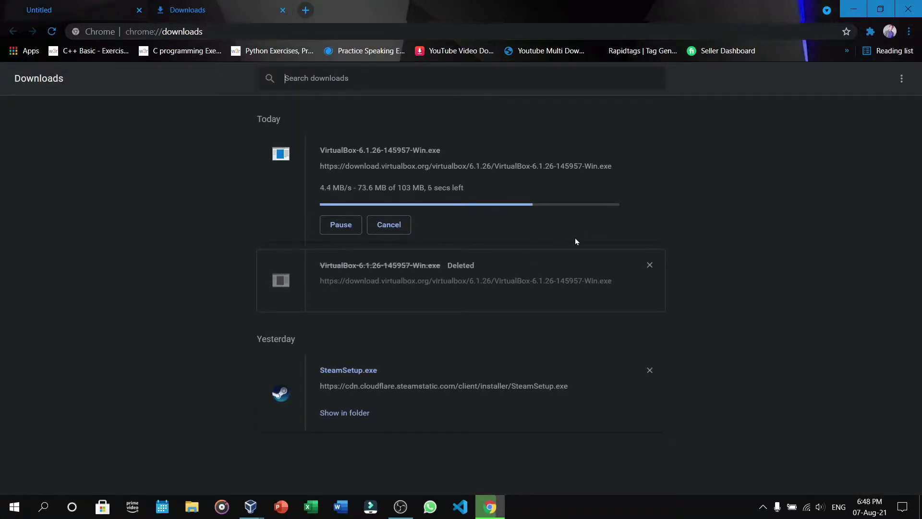
pyautogui.click(646, 267)
pyautogui.click(650, 301)
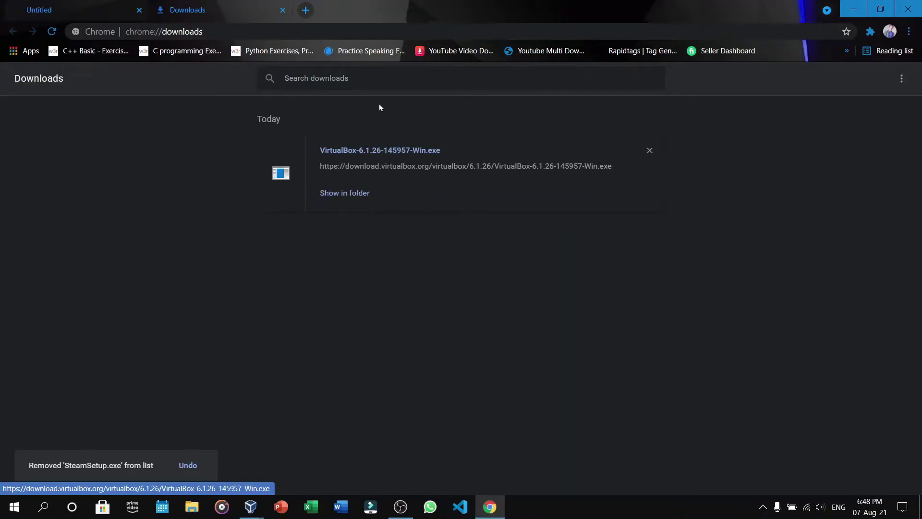
# Run the downloaded VirtualBox-6.1.26-145957-Win installer from its folder, minimize the folder and browser windows, and close VirtualBox Manager.
pyautogui.click(356, 194)
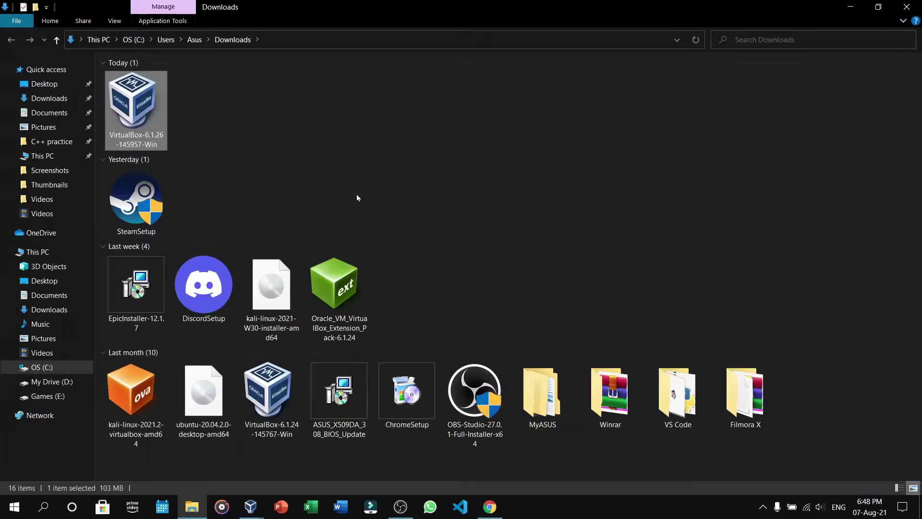
pyautogui.doubleClick(147, 116)
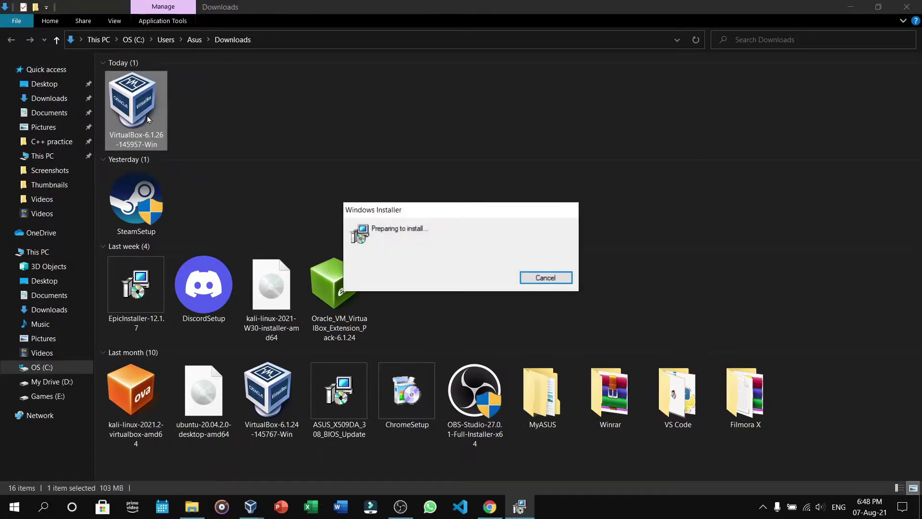
pyautogui.click(852, 7)
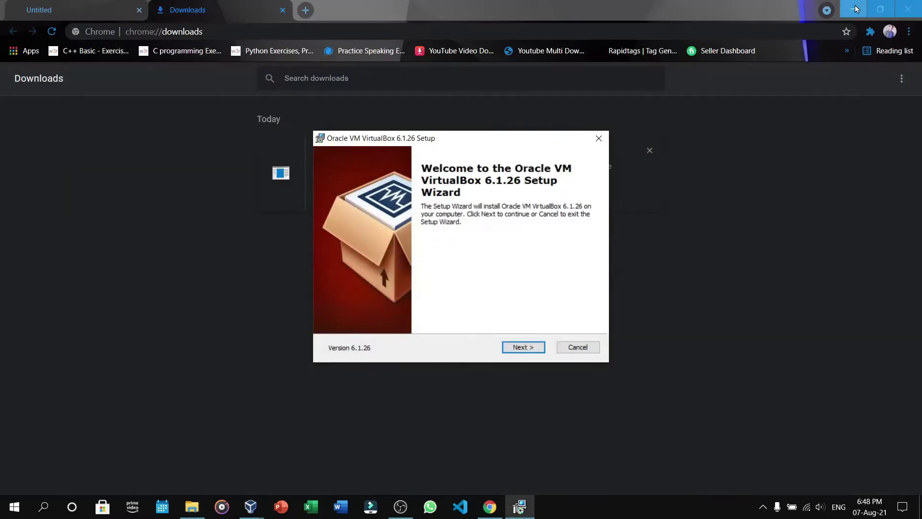
pyautogui.click(856, 9)
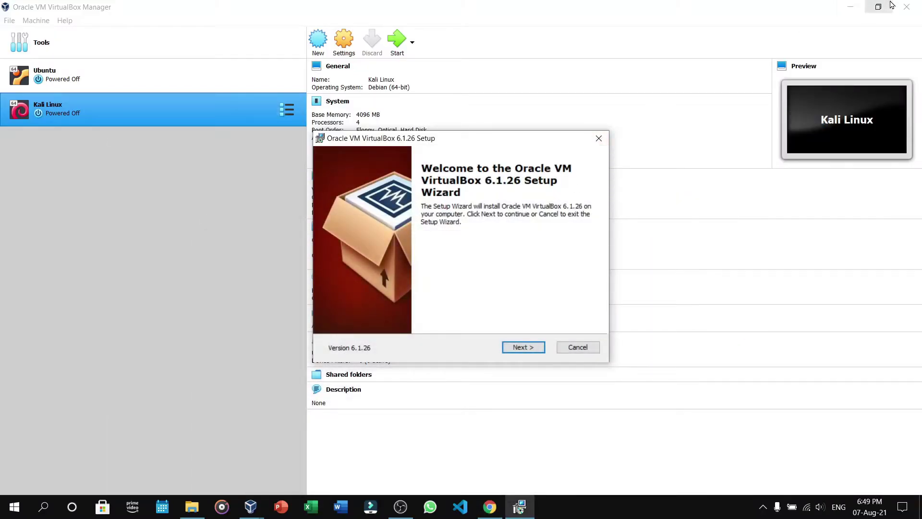
pyautogui.click(913, 6)
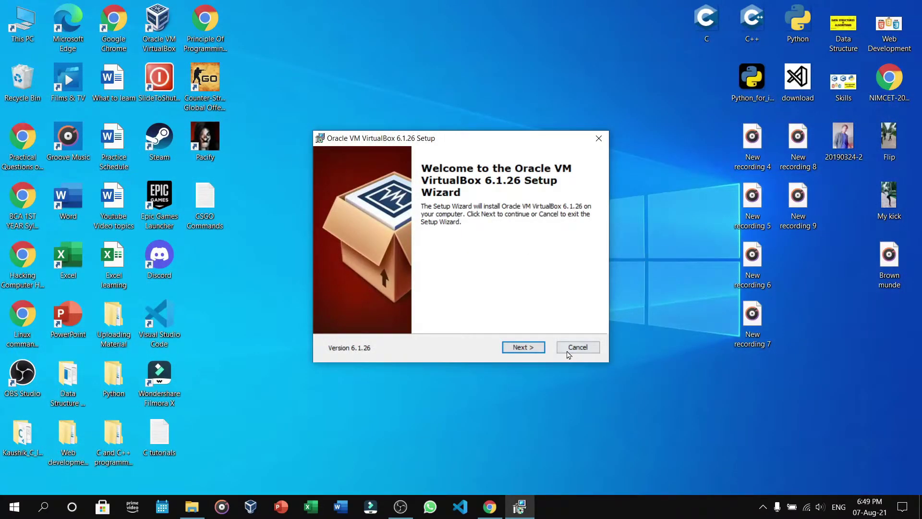
# Install VirtualBox 6.1.26 with the default features, location and shortcuts, accepting the network reset and finishing without launching the program.
pyautogui.click(522, 352)
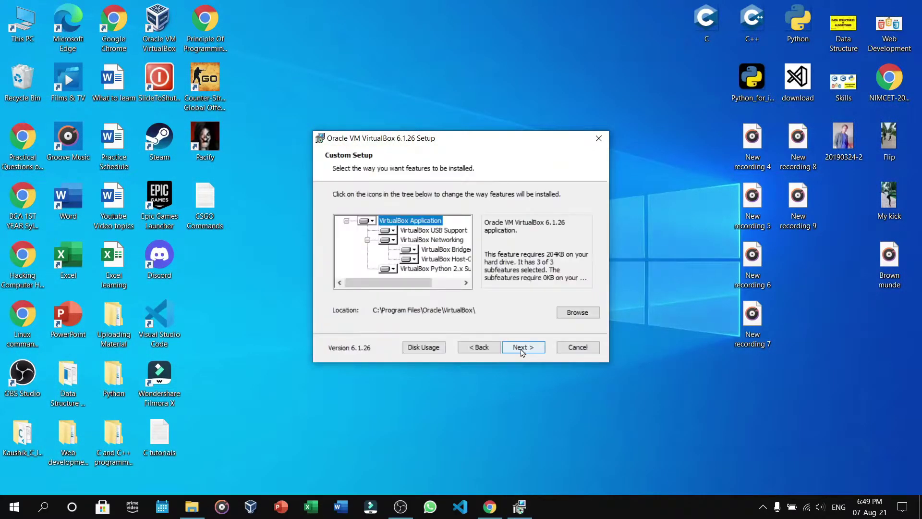
pyautogui.click(522, 351)
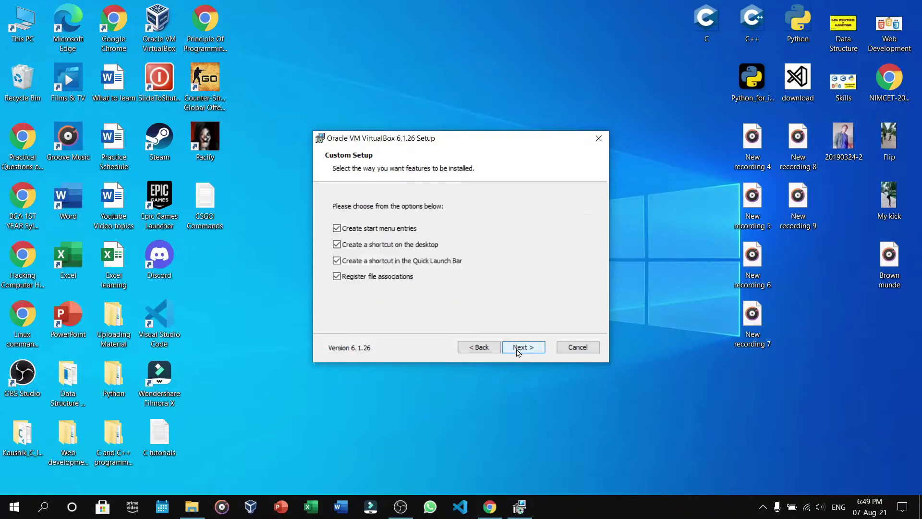
pyautogui.click(520, 352)
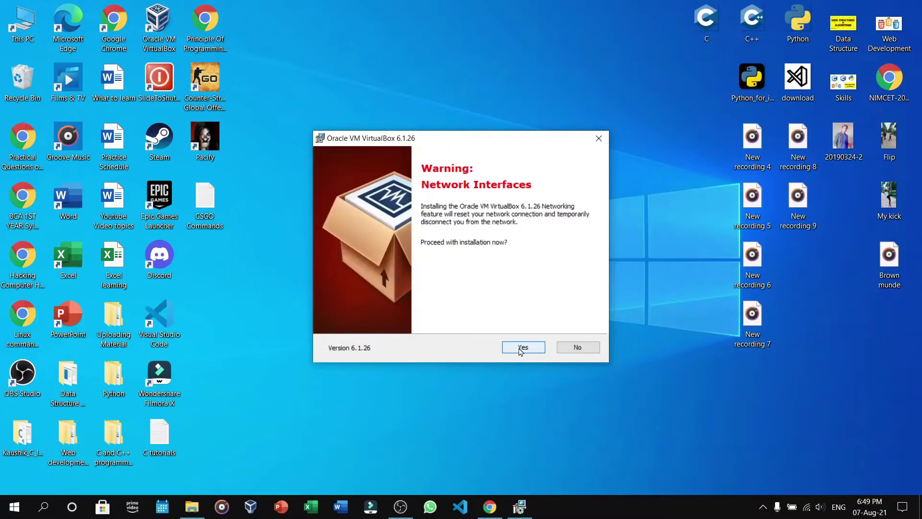
pyautogui.click(519, 349)
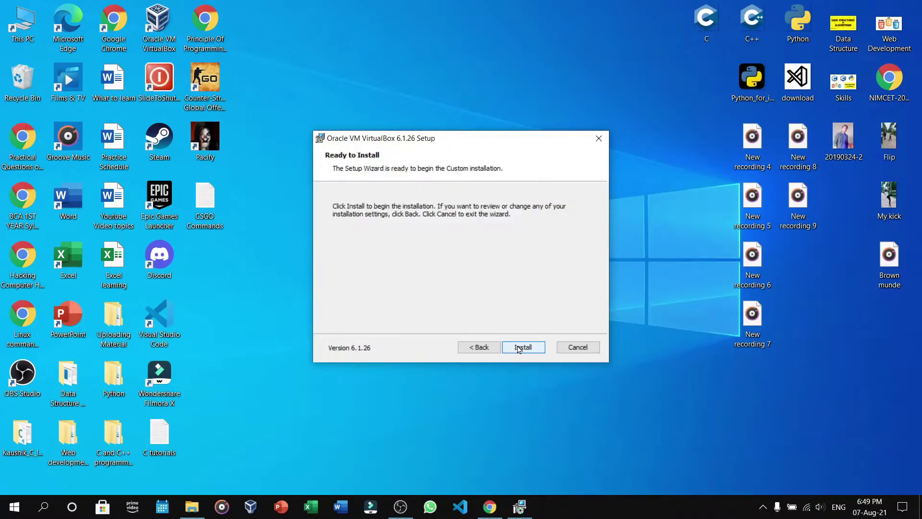
pyautogui.click(535, 348)
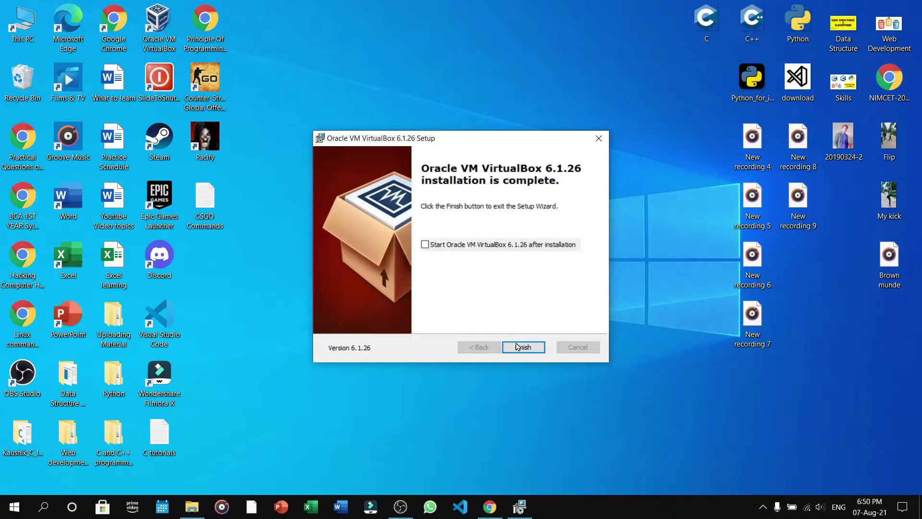
pyautogui.click(521, 353)
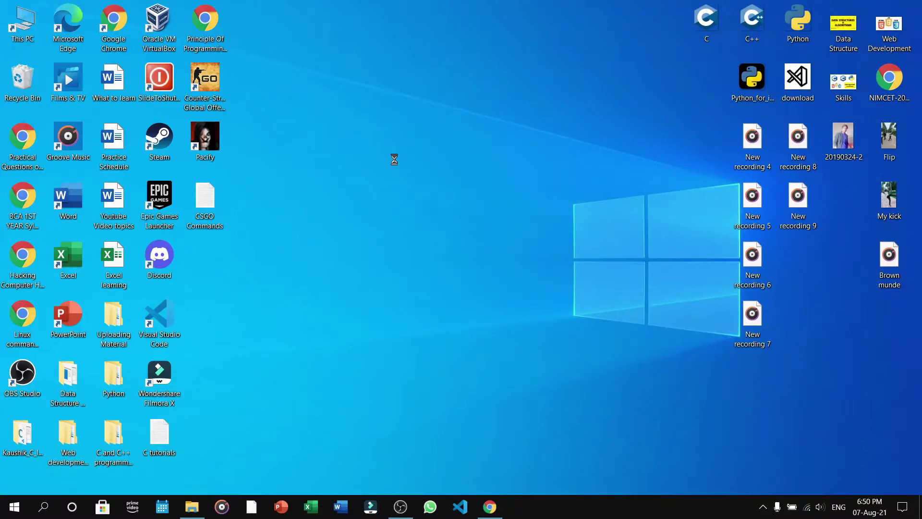
pyautogui.rightClick(383, 129)
pyautogui.click(391, 183)
pyautogui.rightClick(375, 156)
pyautogui.click(389, 209)
pyautogui.rightClick(390, 166)
pyautogui.click(402, 221)
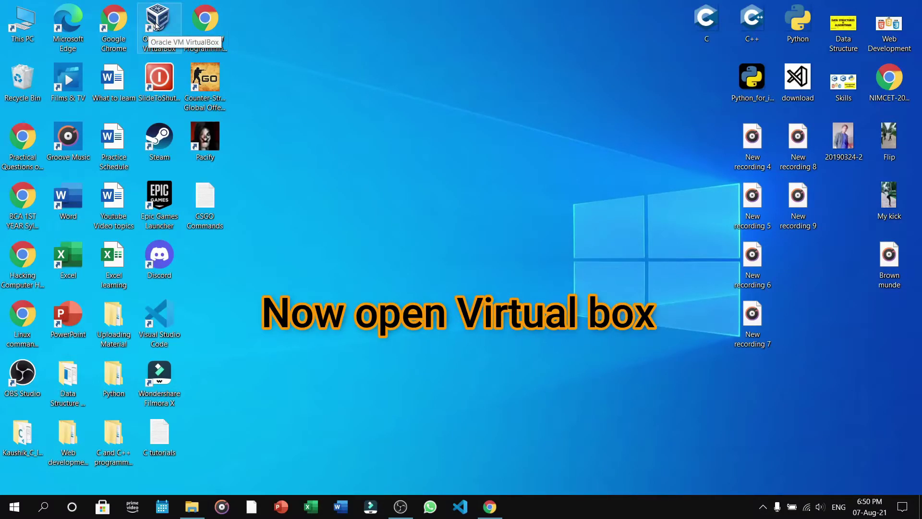
# Move the VirtualBox shortcut to an empty area of the desktop, launch it, and download the 6.1.26 Extension Pack.
pyautogui.moveTo(159, 22); pyautogui.dragTo(344, 67)
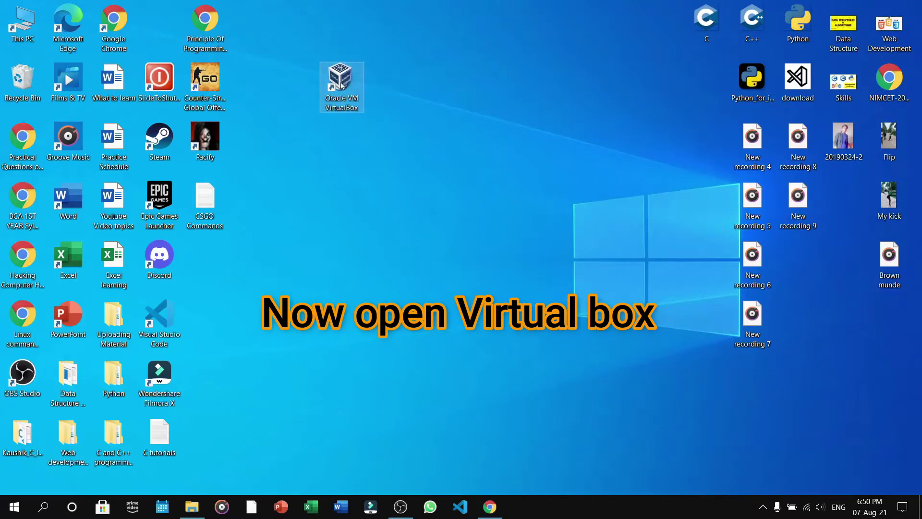
pyautogui.doubleClick(348, 95)
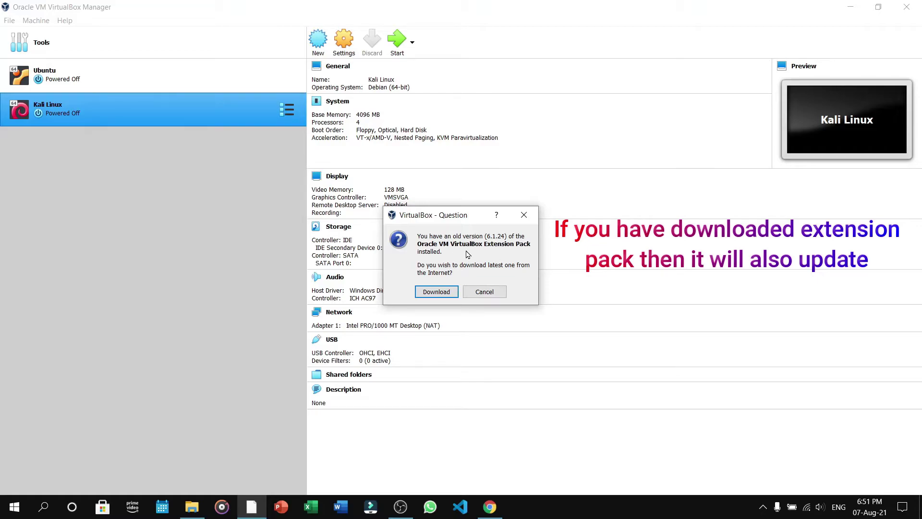
pyautogui.click(437, 293)
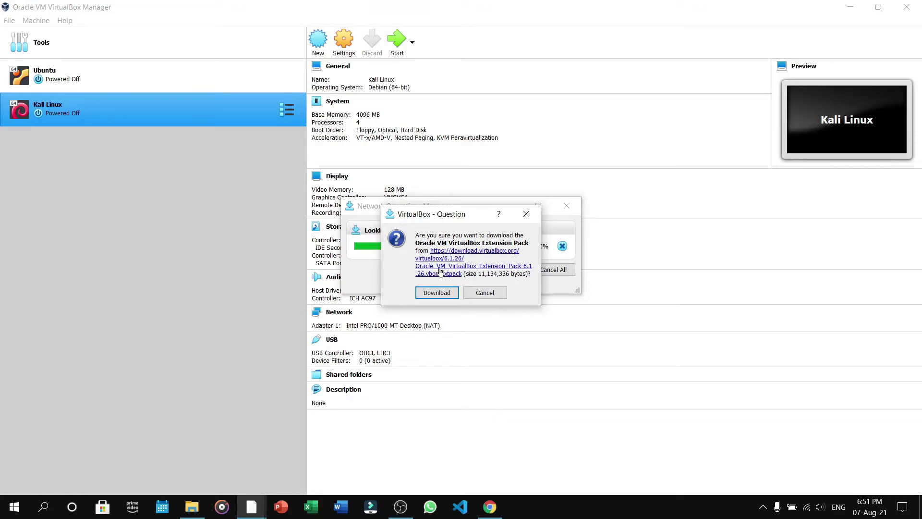
pyautogui.click(435, 293)
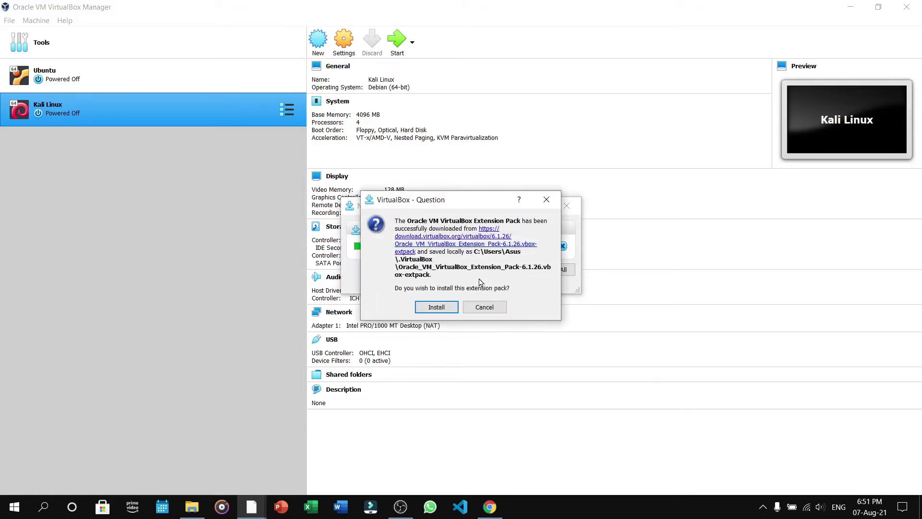
# Upgrade the Oracle VM VirtualBox Extension Pack to 6.1.26, accepting the license and keeping the downloaded package file.
pyautogui.click(436, 307)
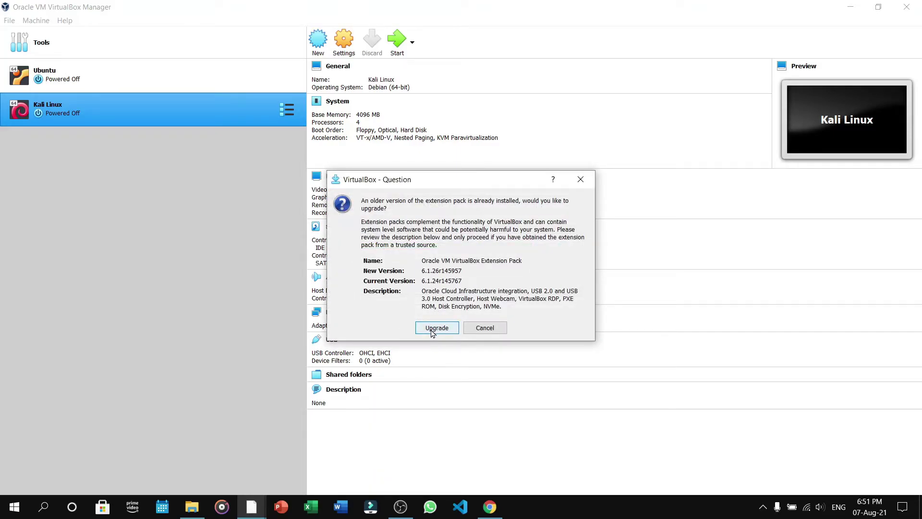
pyautogui.click(432, 328)
pyautogui.scroll(-20, 432, 333)
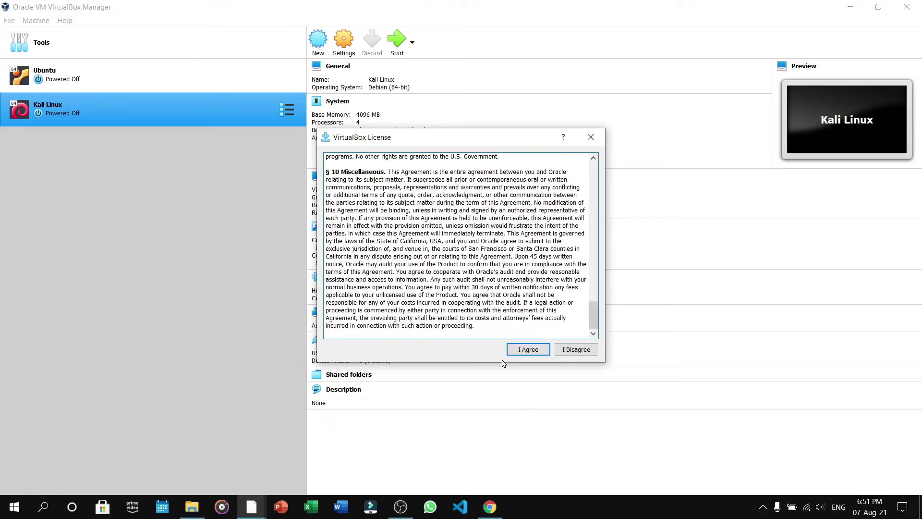
pyautogui.click(526, 349)
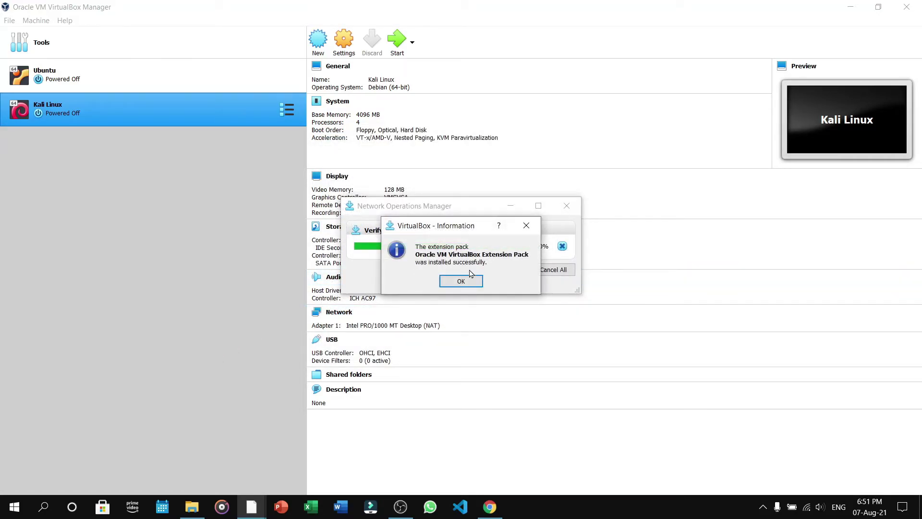
pyautogui.click(458, 283)
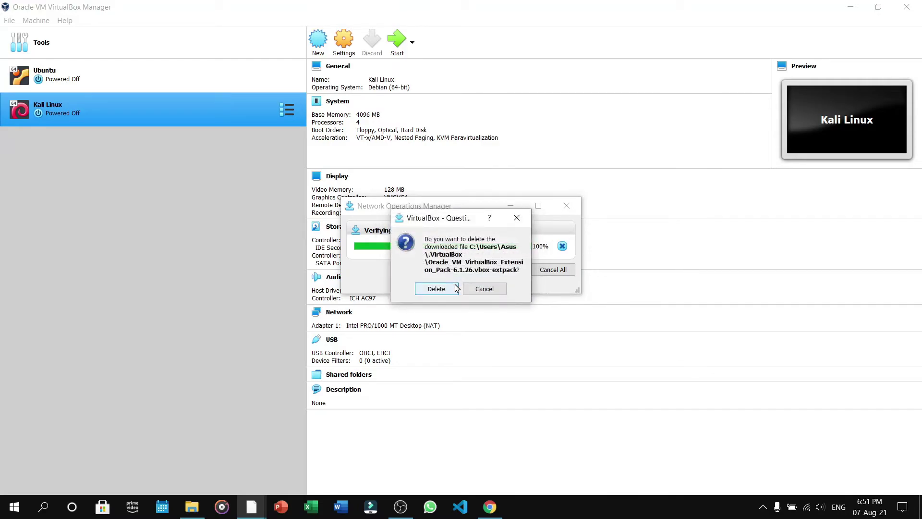
pyautogui.click(484, 288)
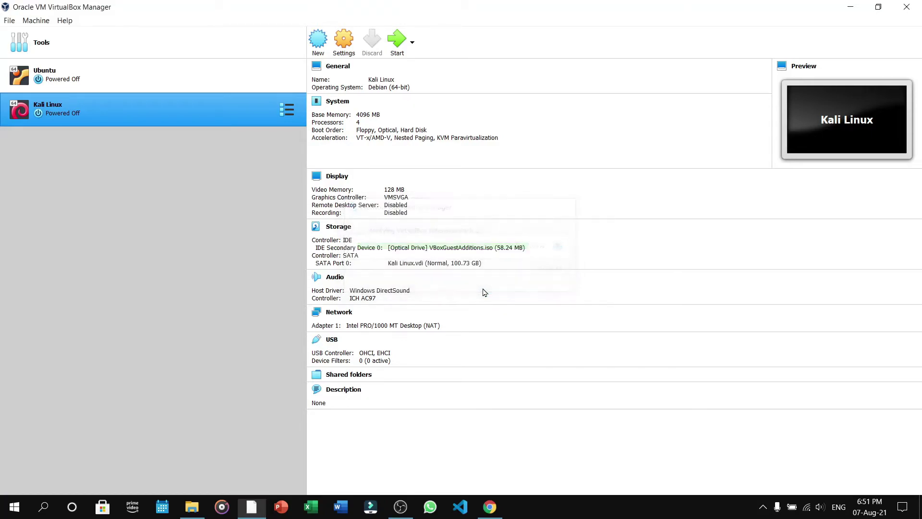
# Close VirtualBox Manager, refresh the desktop, and reopen VirtualBox from its desktop shortcut.
pyautogui.click(907, 6)
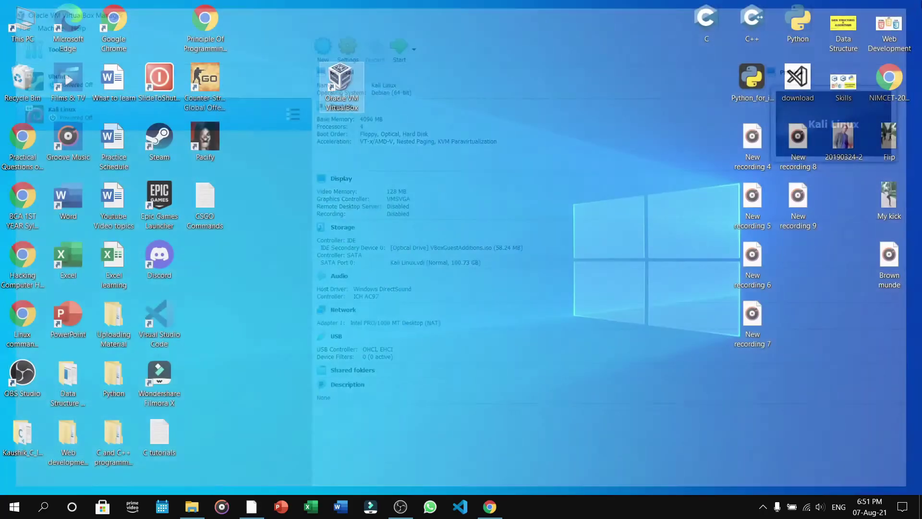
pyautogui.rightClick(511, 177)
pyautogui.click(530, 234)
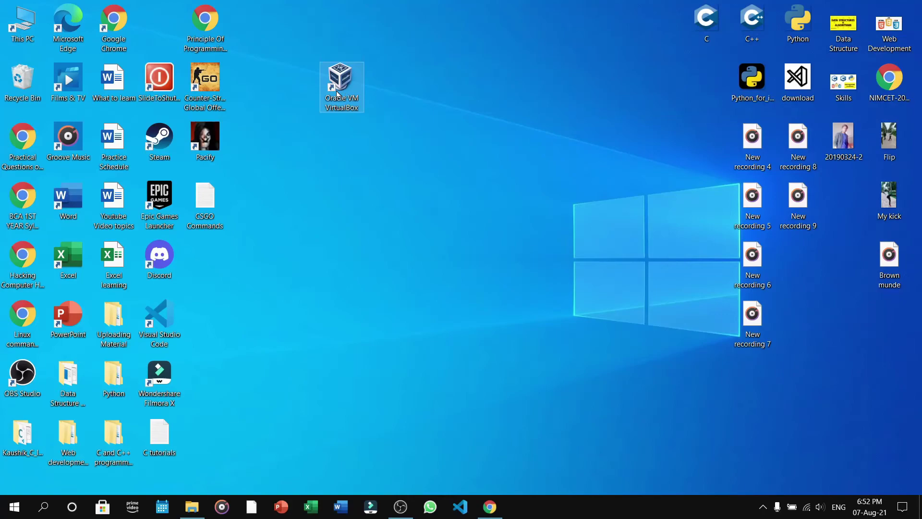
pyautogui.doubleClick(338, 94)
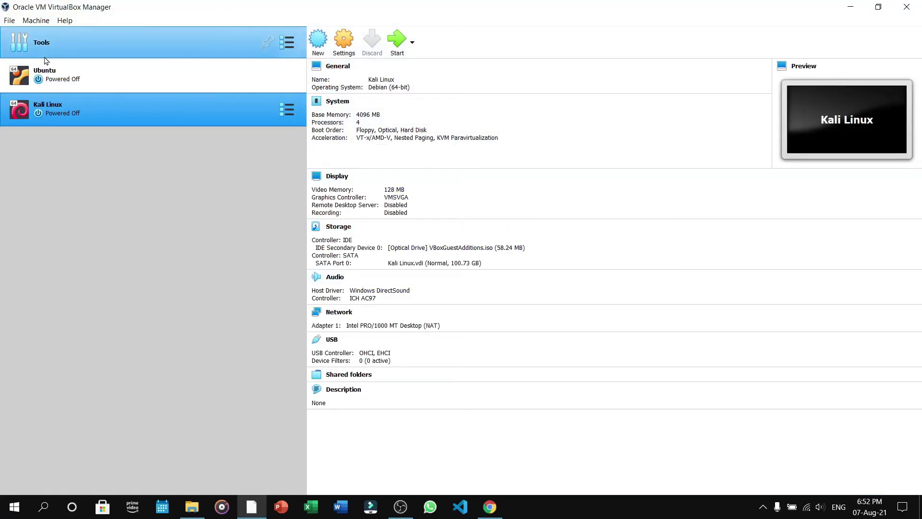
# Check VirtualBox for updates again to verify the installed version, dismiss the result, and close VirtualBox Manager.
pyautogui.click(10, 22)
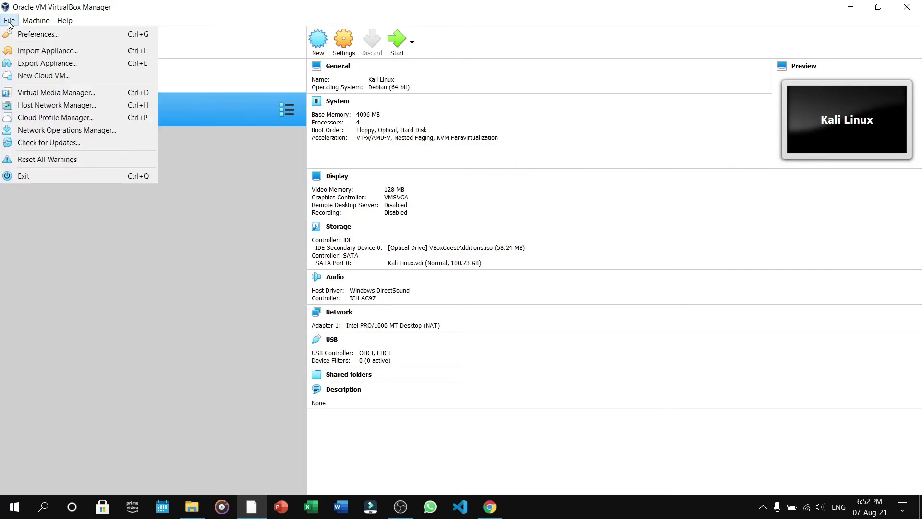
pyautogui.click(80, 144)
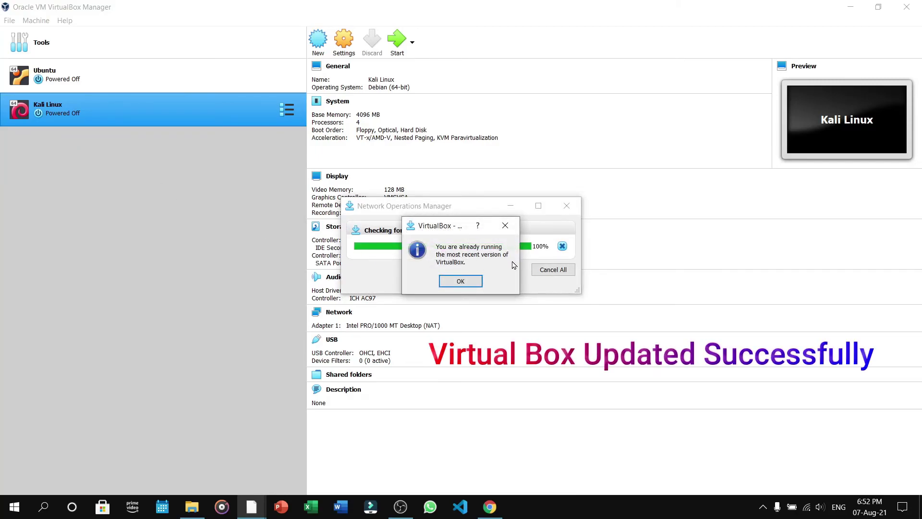
pyautogui.click(471, 283)
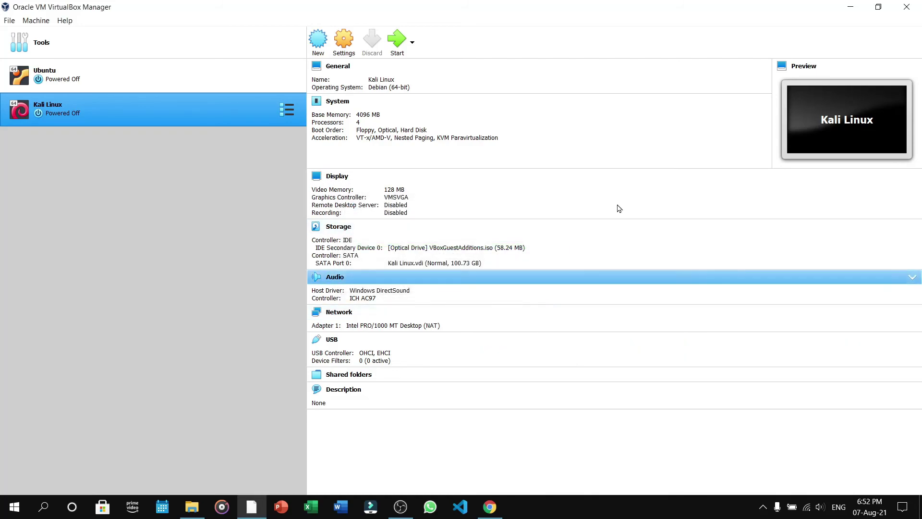
pyautogui.click(906, 6)
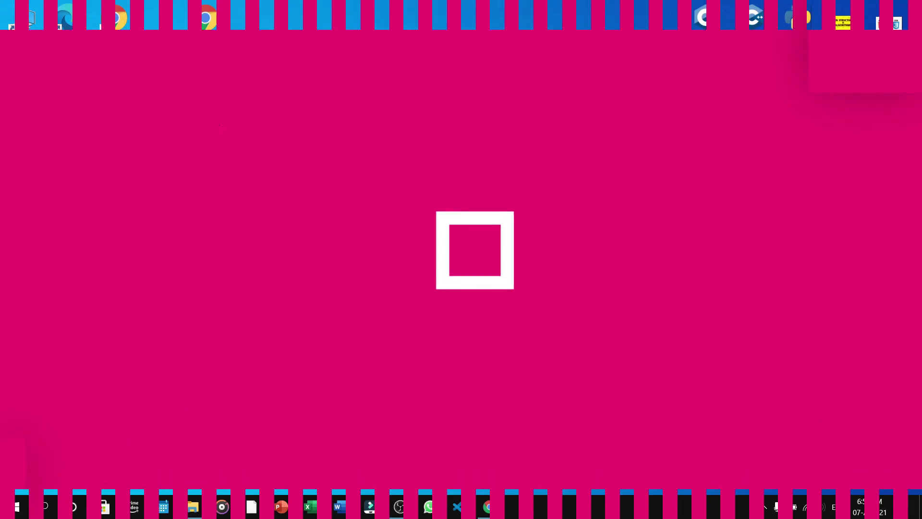